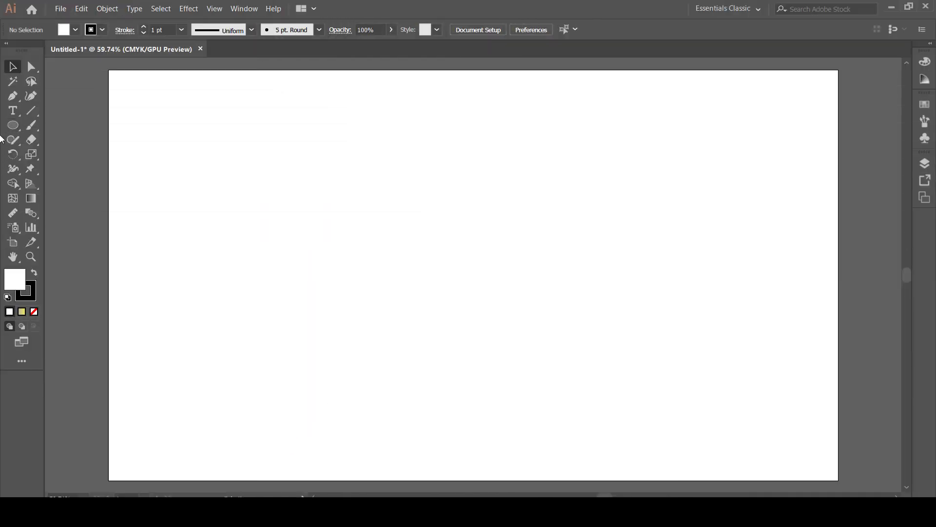
- Choose the Ellipse Tool from the shape tools flyout
{"action": "left_click", "coordinate": [11, 128]}
{"action": "left_click", "coordinate": [60, 154]}
- Draw a circle about 275 px across with no stroke and a solid black fill
{"action": "left_click_drag", "start_coordinate": [351, 217], "coordinate": [413, 303]}
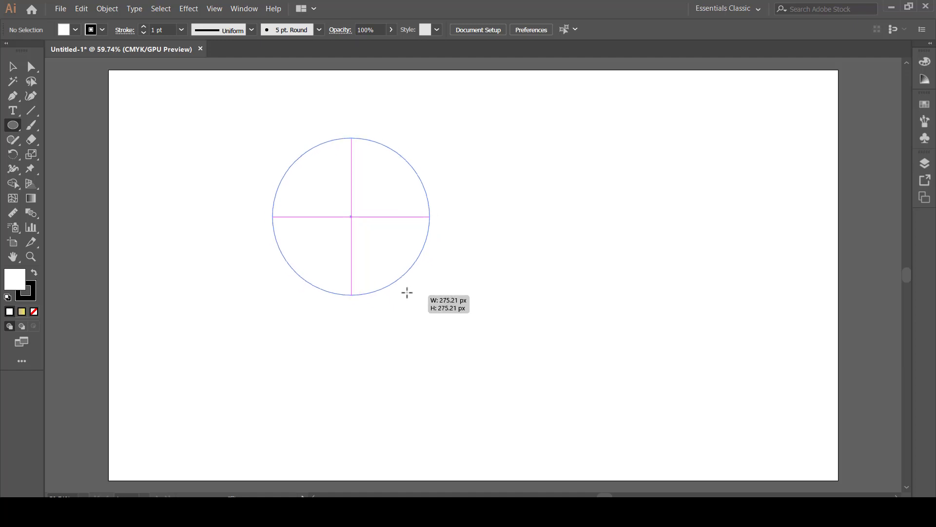
{"action": "left_click_drag", "start_coordinate": [414, 304], "coordinate": [403, 284]}
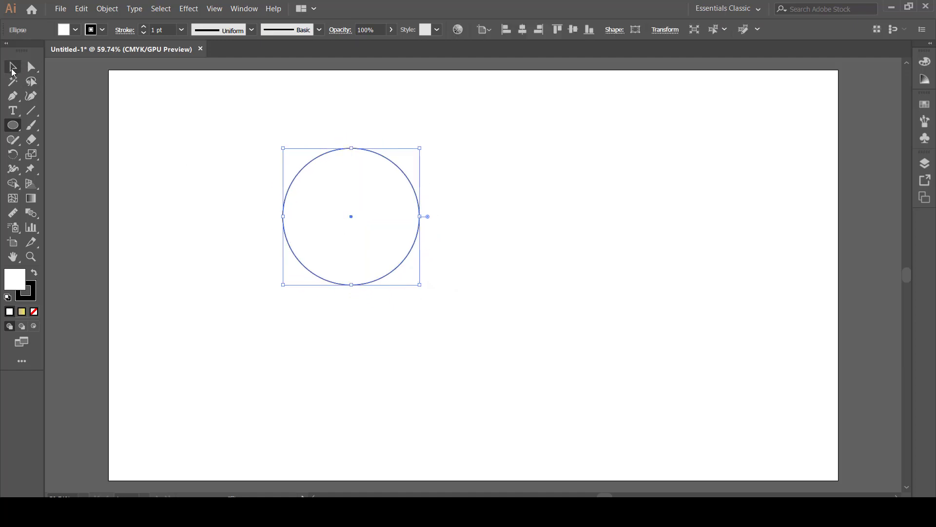
{"action": "left_click", "coordinate": [102, 29]}
{"action": "left_click", "coordinate": [12, 51]}
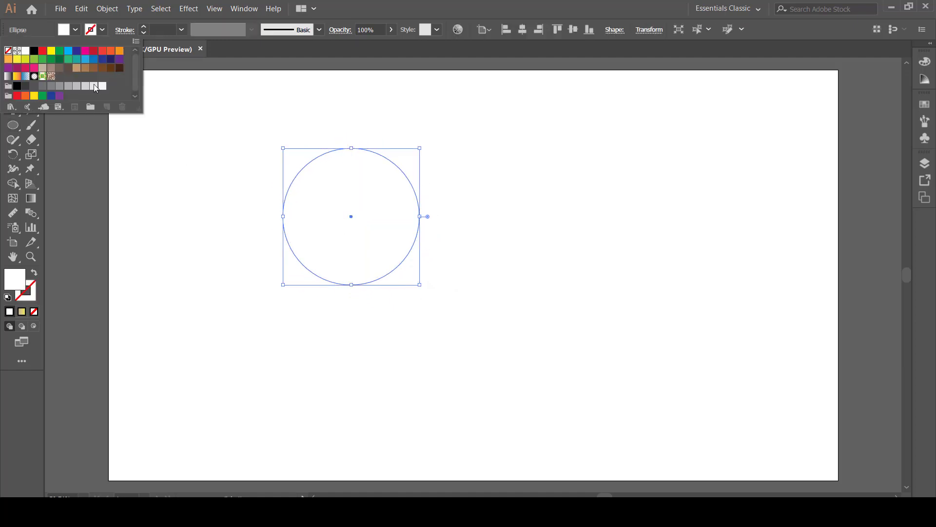
{"action": "left_click_drag", "start_coordinate": [245, 103], "coordinate": [387, 312]}
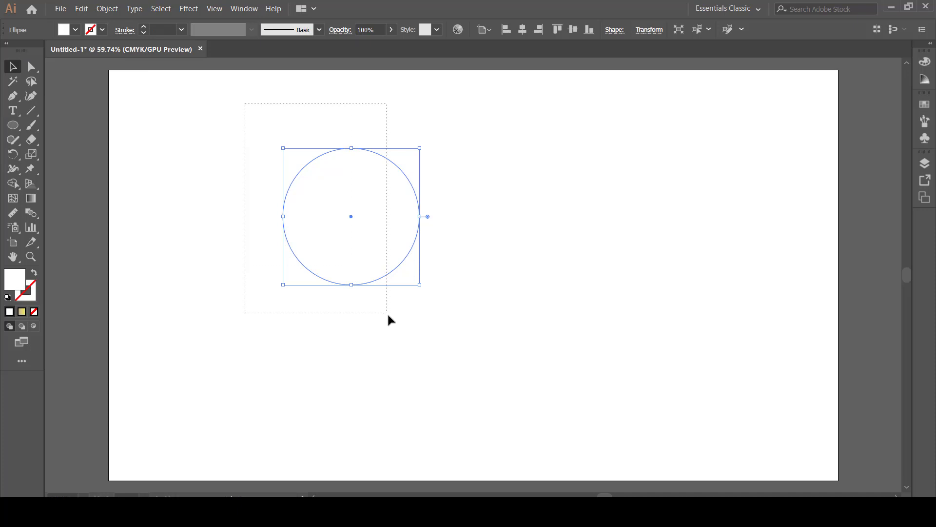
{"action": "left_click", "coordinate": [72, 32]}
{"action": "left_click", "coordinate": [35, 51]}
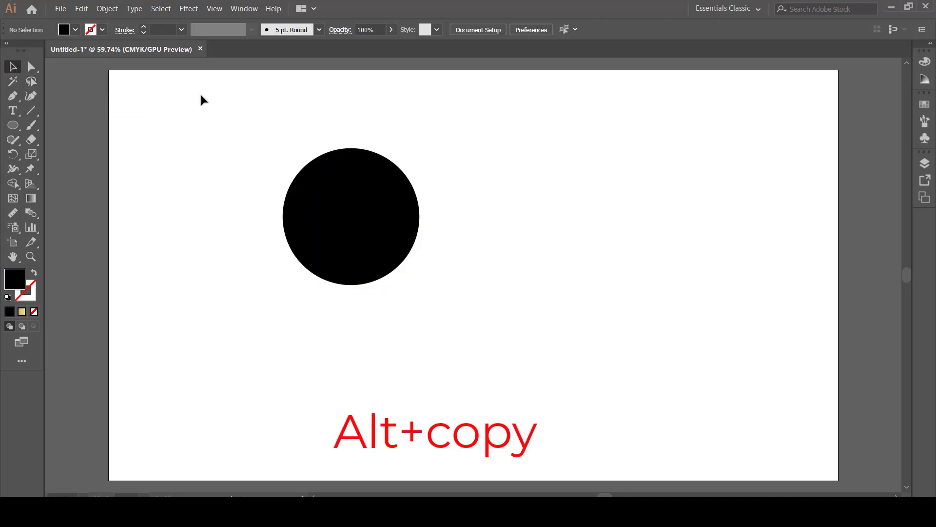
- Duplicate the black circle about 150 px to the right, overlapping it, and select both circles
{"action": "left_click_drag", "start_coordinate": [200, 95], "coordinate": [461, 335]}
{"action": "left_click_drag", "start_coordinate": [375, 239], "coordinate": [464, 241], "text": "alt"}
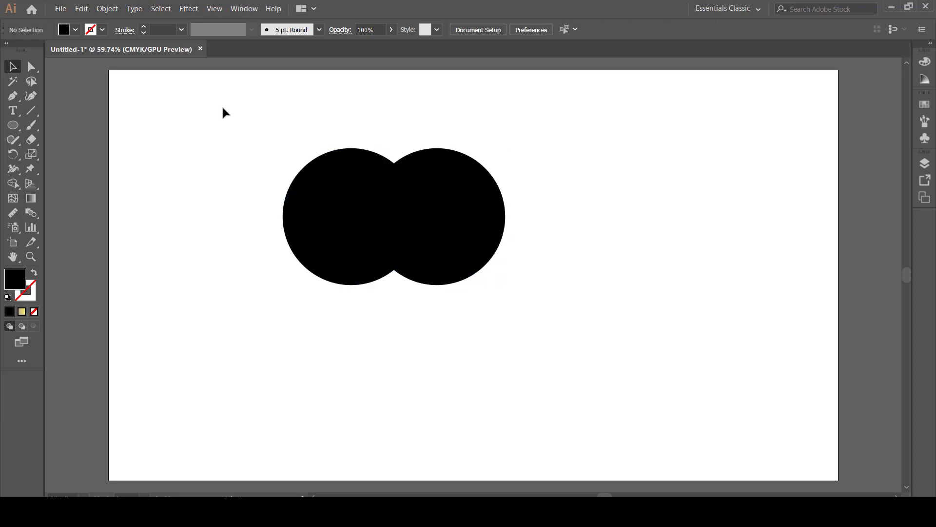
{"action": "left_click_drag", "start_coordinate": [224, 111], "coordinate": [510, 325]}
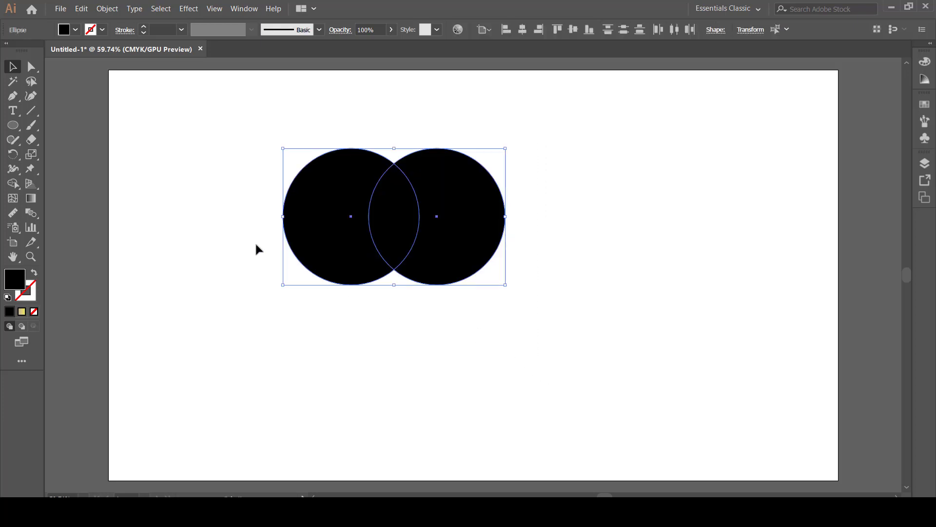
- Delete both circles' outer parts with the Shape Builder, leaving the lens-shaped petal selected
{"action": "left_click", "coordinate": [18, 184]}
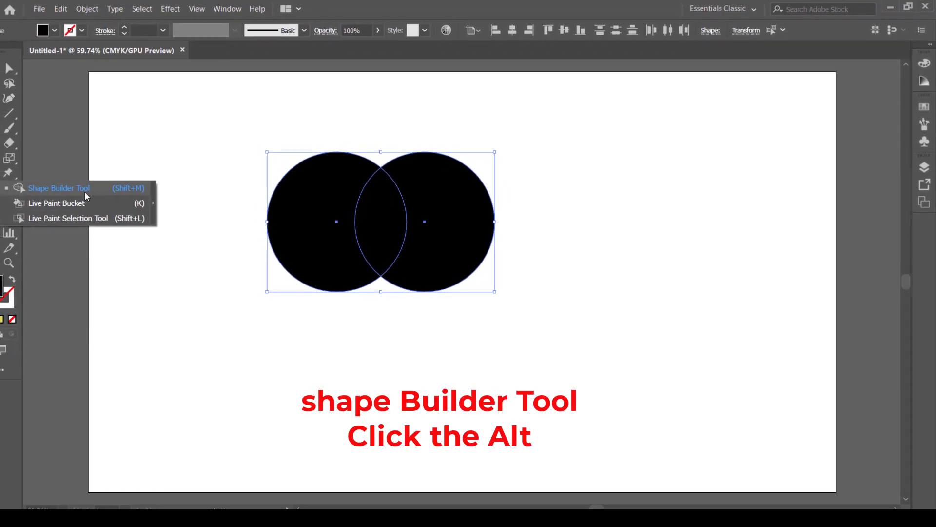
{"action": "left_click", "coordinate": [85, 189]}
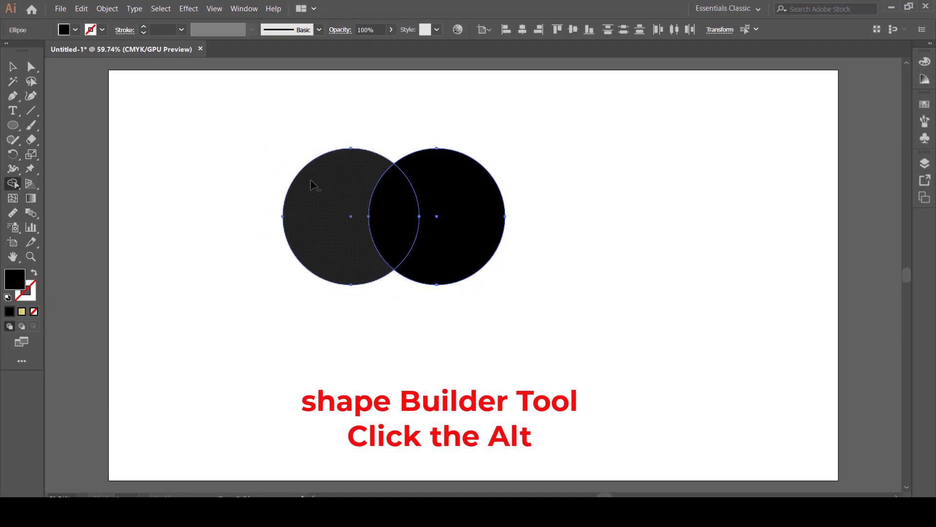
{"action": "left_click", "coordinate": [312, 220], "text": "alt"}
{"action": "left_click", "coordinate": [493, 191], "text": "alt"}
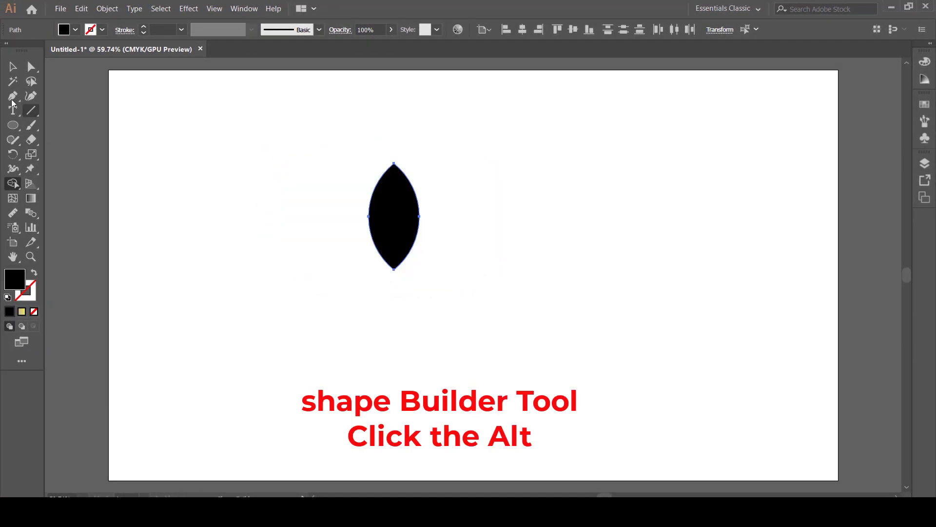
{"action": "left_click", "coordinate": [12, 67]}
{"action": "left_click", "coordinate": [268, 143]}
{"action": "left_click", "coordinate": [394, 244]}
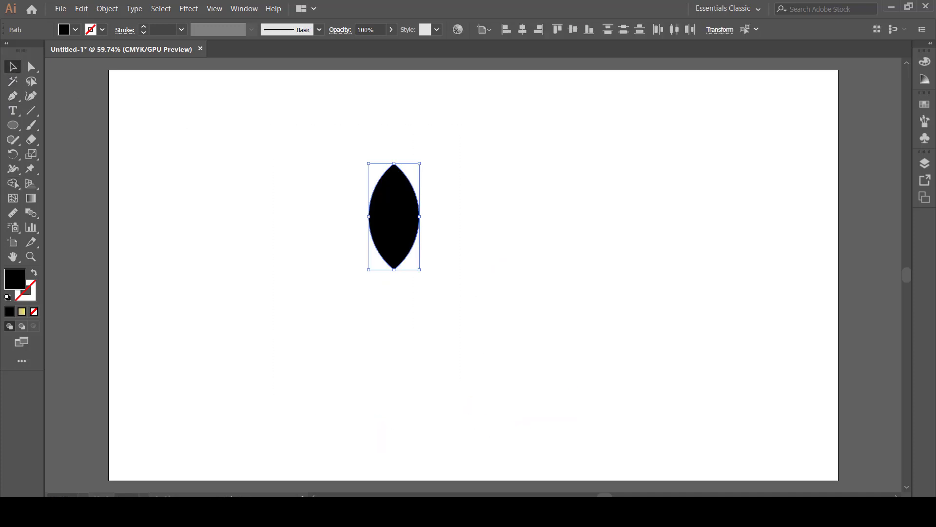
- Give the petal a linear gradient running from red on the left to yellow on the right
{"action": "left_click", "coordinate": [243, 9]}
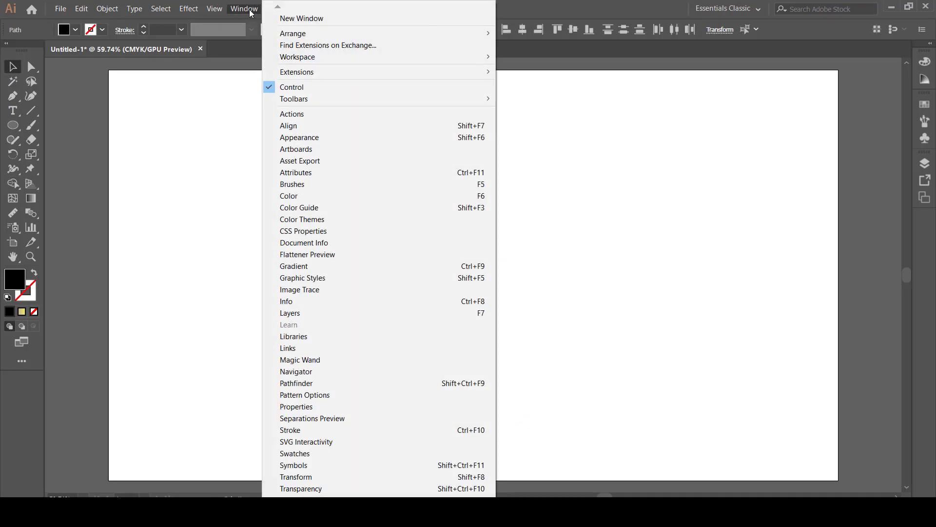
{"action": "left_click", "coordinate": [313, 267]}
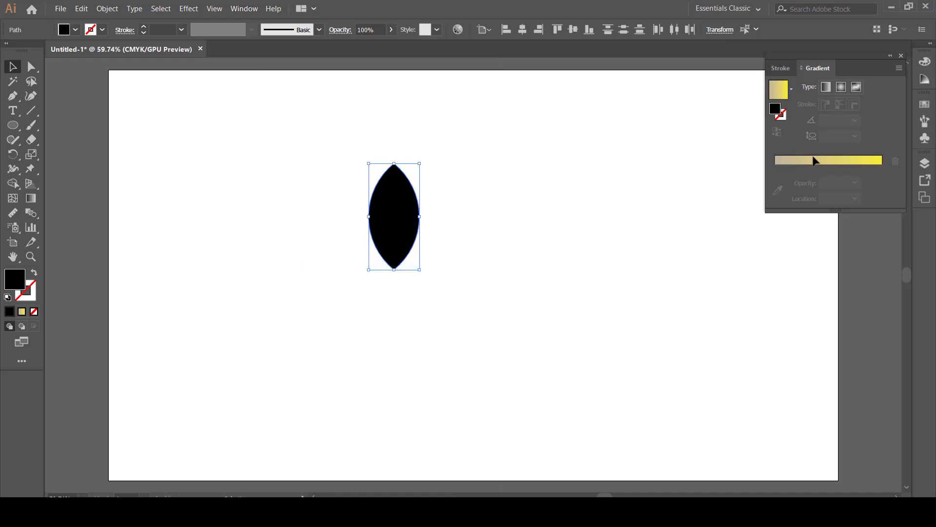
{"action": "left_click", "coordinate": [828, 168]}
{"action": "left_click", "coordinate": [776, 167]}
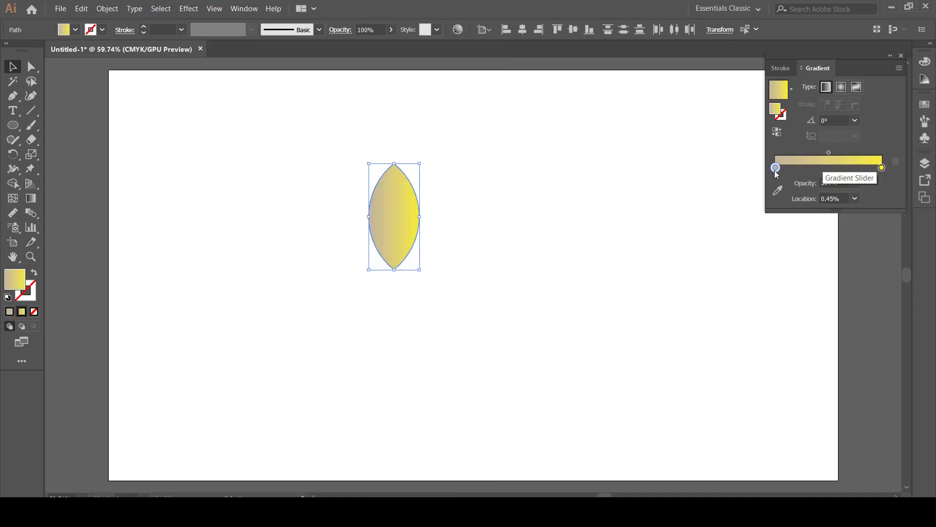
{"action": "double_click", "coordinate": [776, 168]}
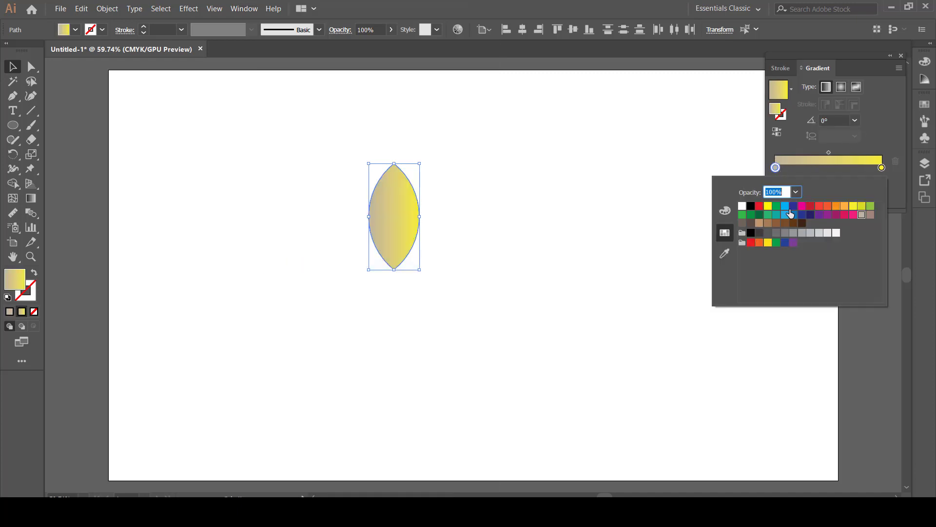
{"action": "left_click", "coordinate": [760, 206]}
{"action": "left_click", "coordinate": [850, 164]}
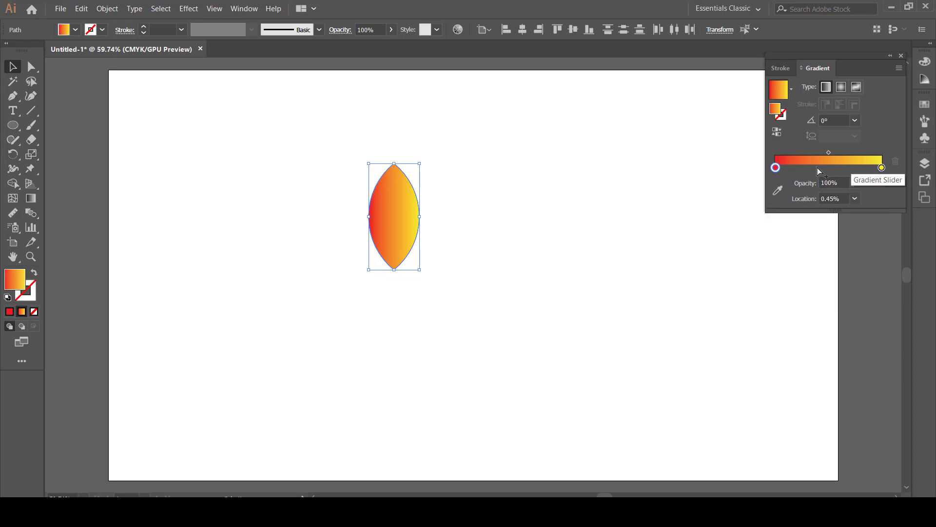
{"action": "left_click", "coordinate": [609, 193]}
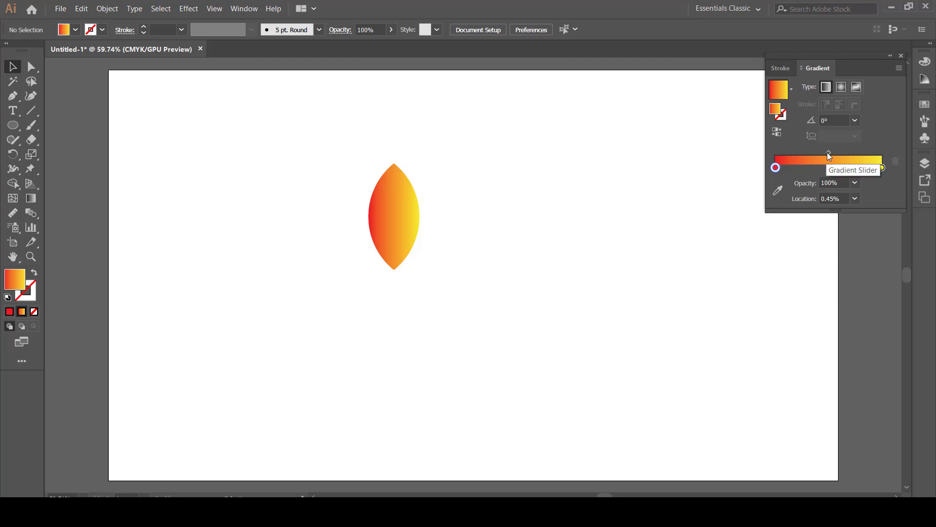
{"action": "left_click_drag", "start_coordinate": [828, 152], "coordinate": [832, 154]}
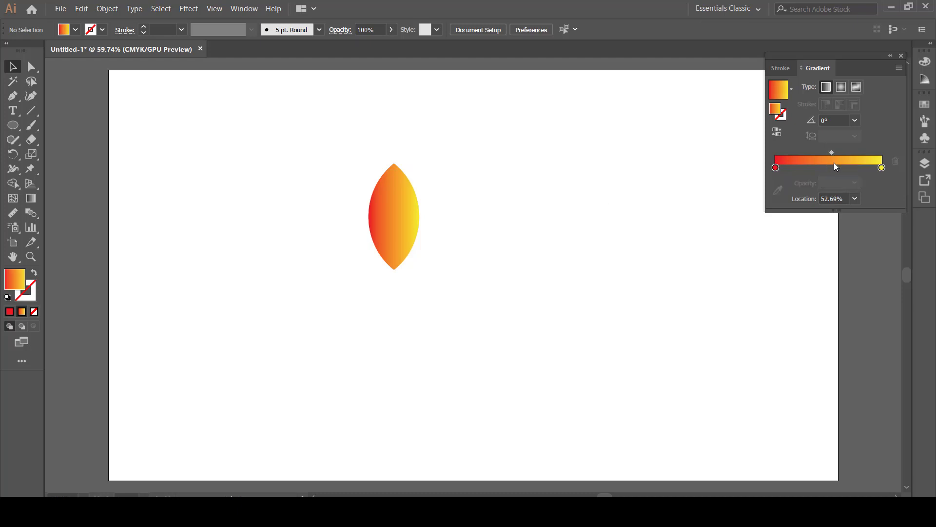
{"action": "left_click_drag", "start_coordinate": [835, 154], "coordinate": [840, 154]}
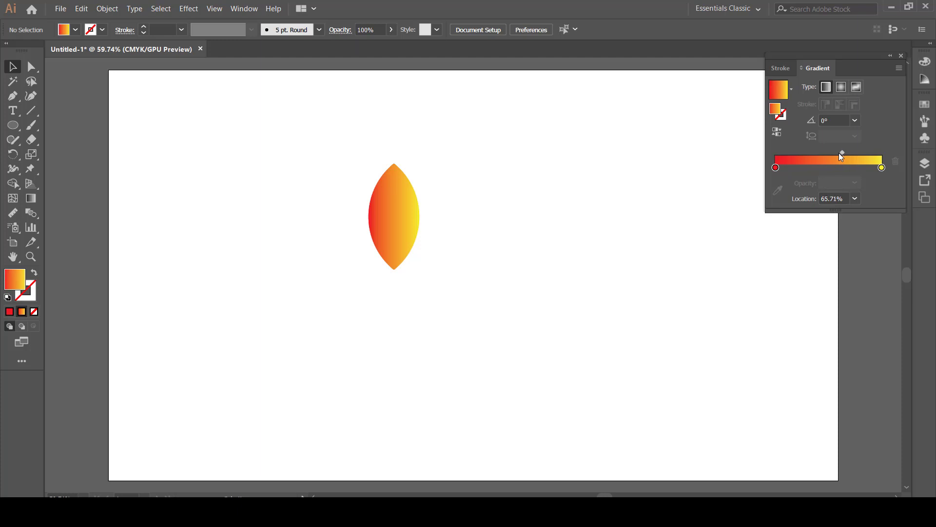
{"action": "left_click", "coordinate": [823, 120]}
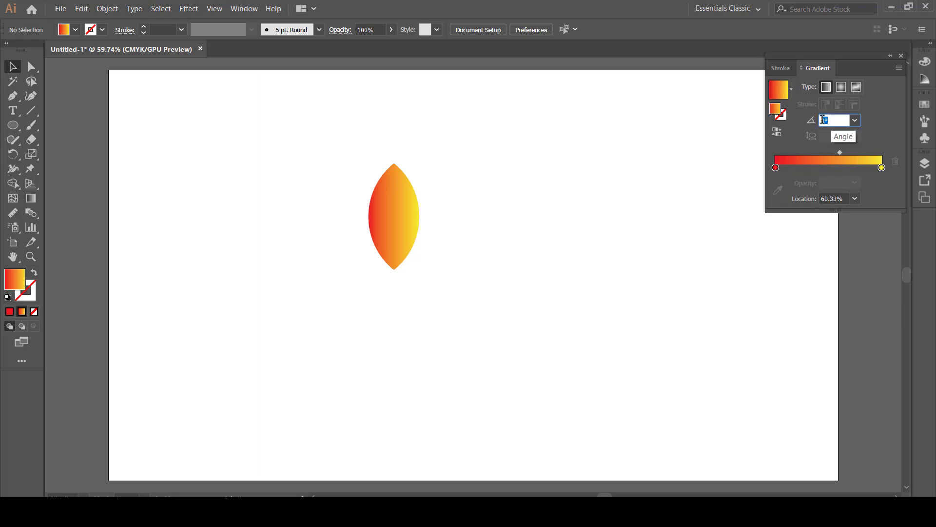
{"action": "type", "text": "90"}
{"action": "key", "text": "Escape"}
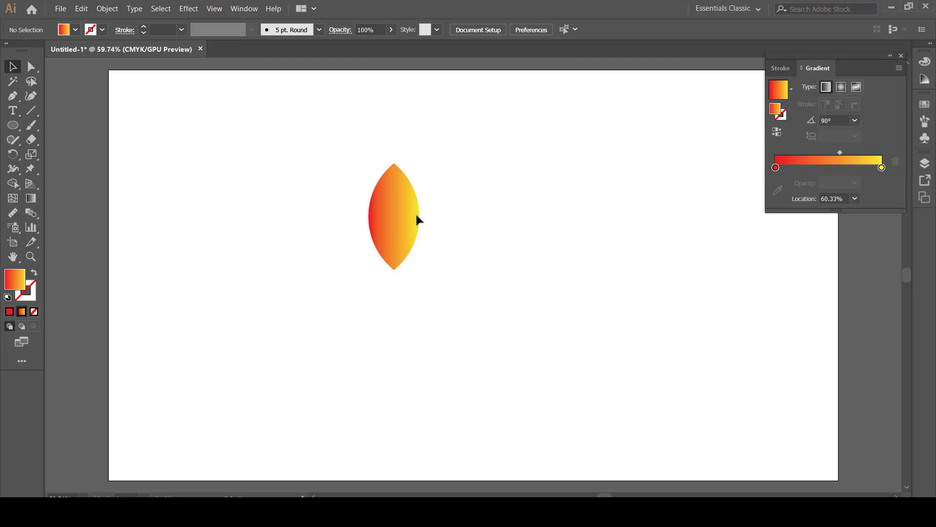
{"action": "left_click", "coordinate": [418, 217]}
{"action": "left_click", "coordinate": [609, 205]}
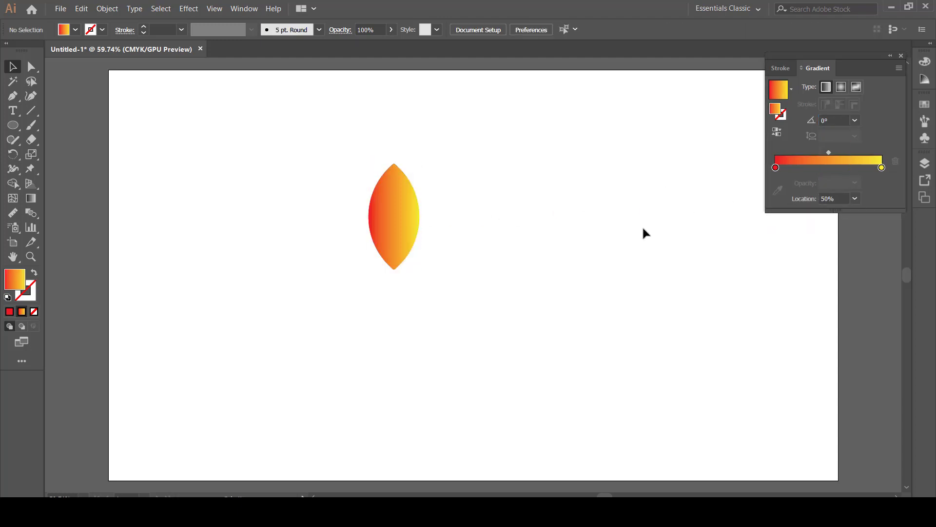
{"action": "left_click_drag", "start_coordinate": [349, 117], "coordinate": [462, 288]}
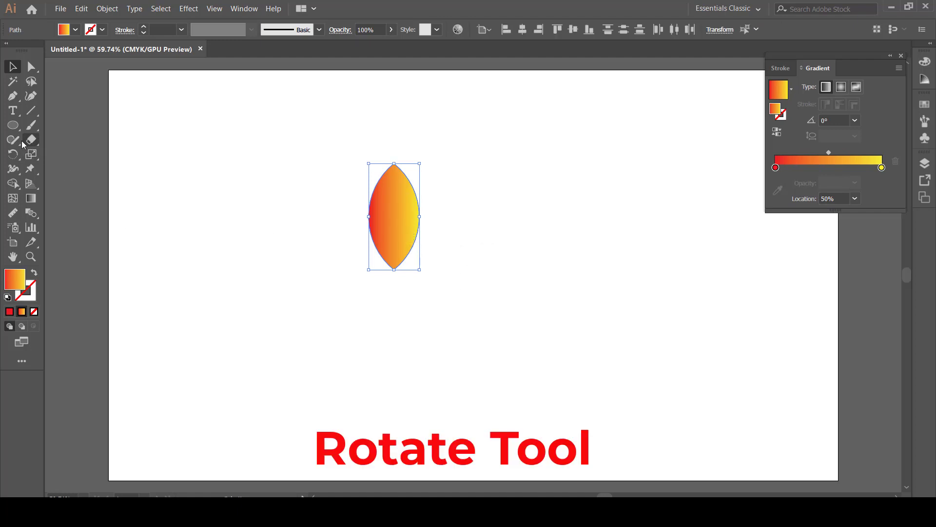
- Make a copy of the petal rotated 30° around its bottom tip
{"action": "left_click", "coordinate": [12, 154]}
{"action": "left_click", "coordinate": [72, 154]}
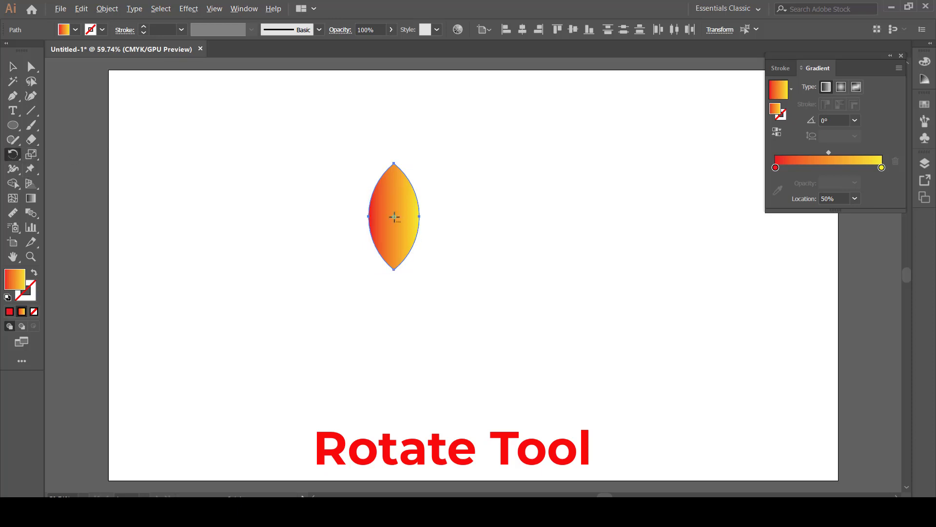
{"action": "left_click", "coordinate": [394, 269], "text": "alt"}
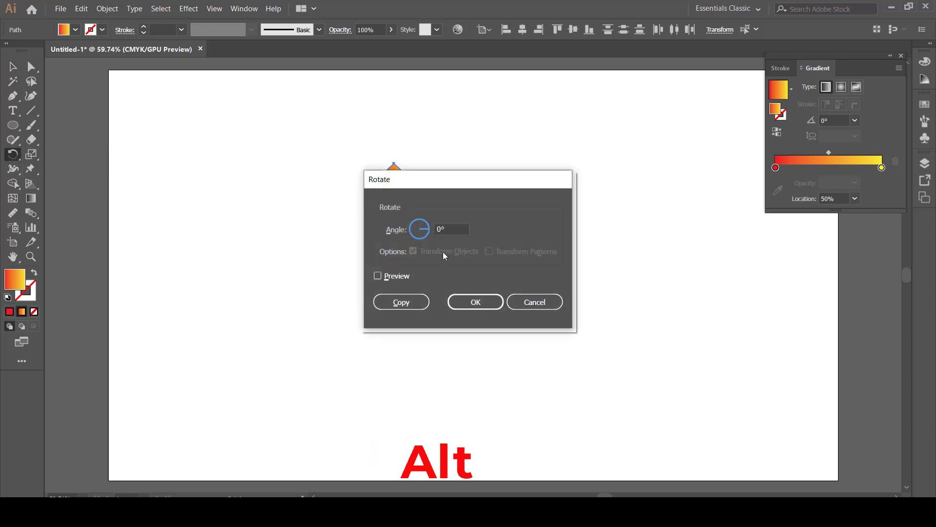
{"action": "left_click", "coordinate": [440, 229]}
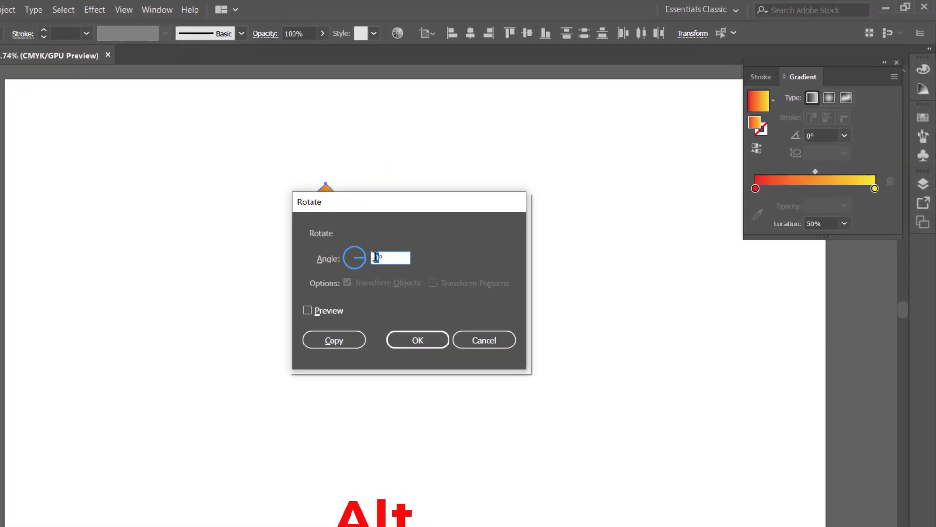
{"action": "type", "text": "30"}
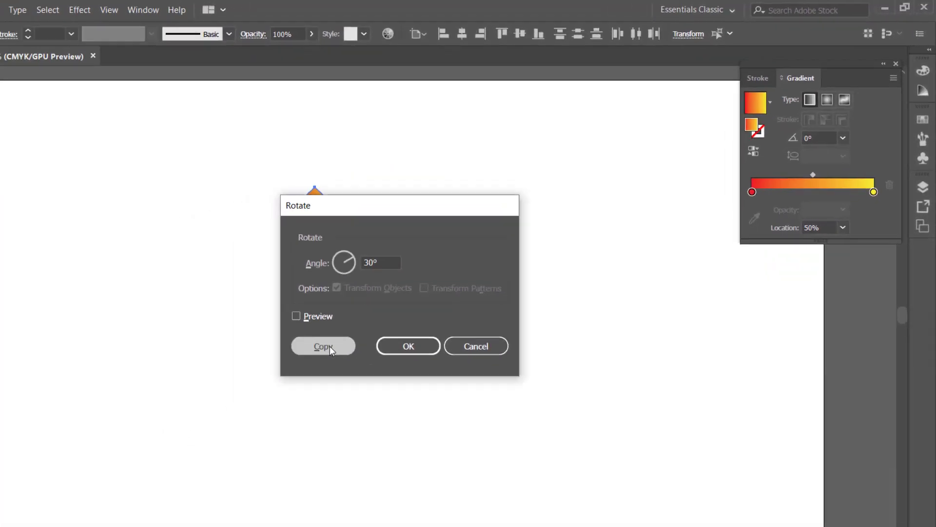
{"action": "left_click", "coordinate": [234, 412]}
{"action": "left_click", "coordinate": [12, 67]}
{"action": "left_click", "coordinate": [210, 127]}
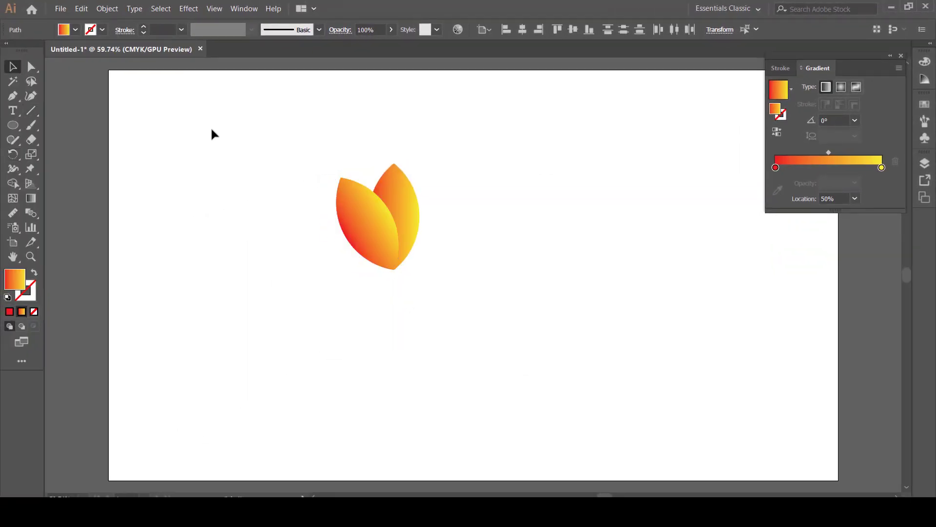
- Repeat the 30° rotated copy four more times with Ctrl+D, fanning petals around the tip
{"action": "left_click", "coordinate": [361, 223]}
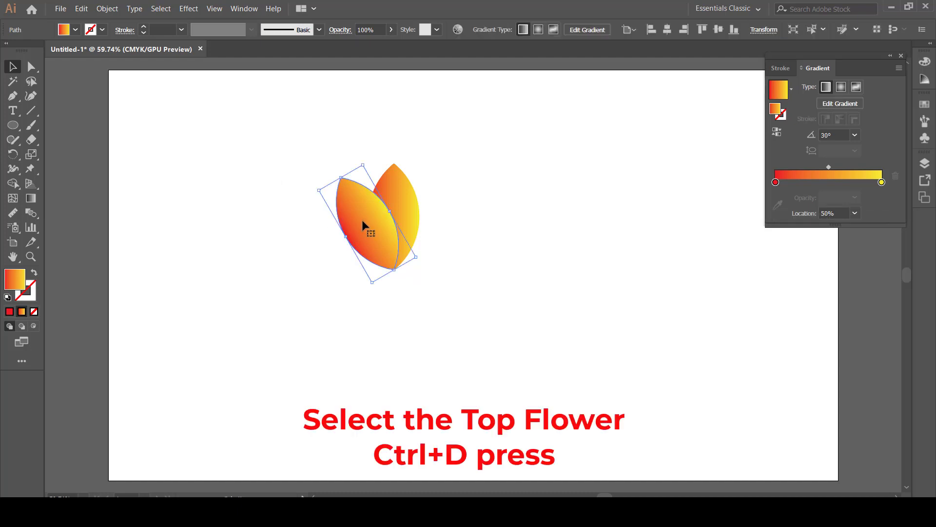
{"action": "key", "text": "ctrl+d"}
{"action": "key", "text": "ctrl+d"}
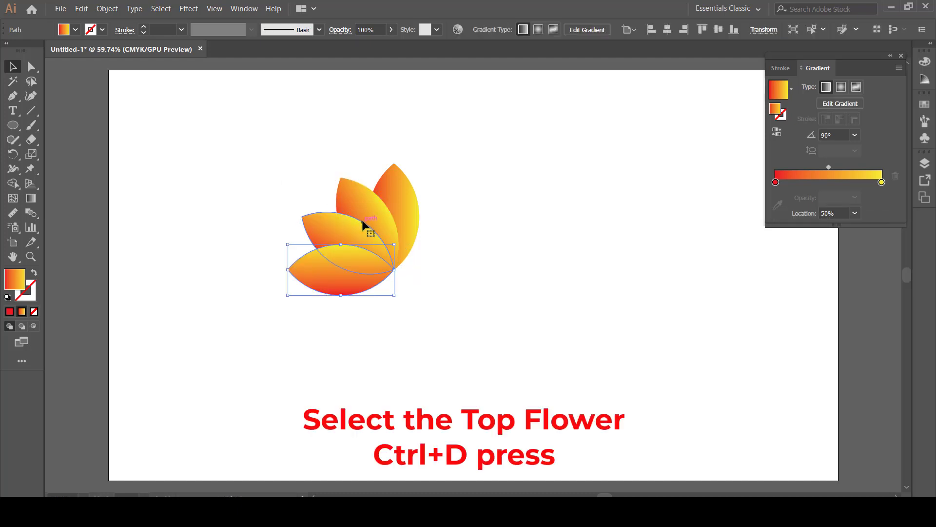
{"action": "key", "text": "ctrl+d"}
{"action": "key", "text": "ctrl+d"}
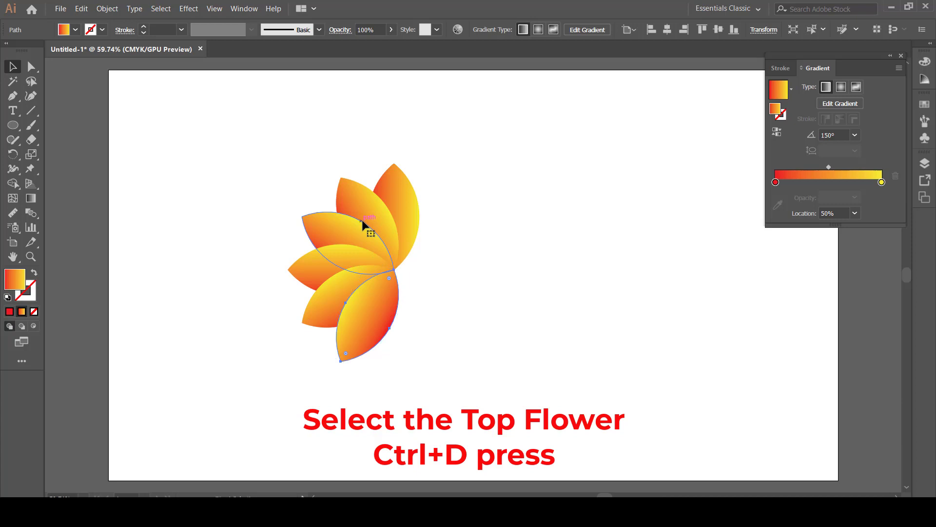
{"action": "key", "text": "ctrl+d"}
{"action": "key", "text": "ctrl+d"}
{"action": "key", "text": "ctrl+d"}
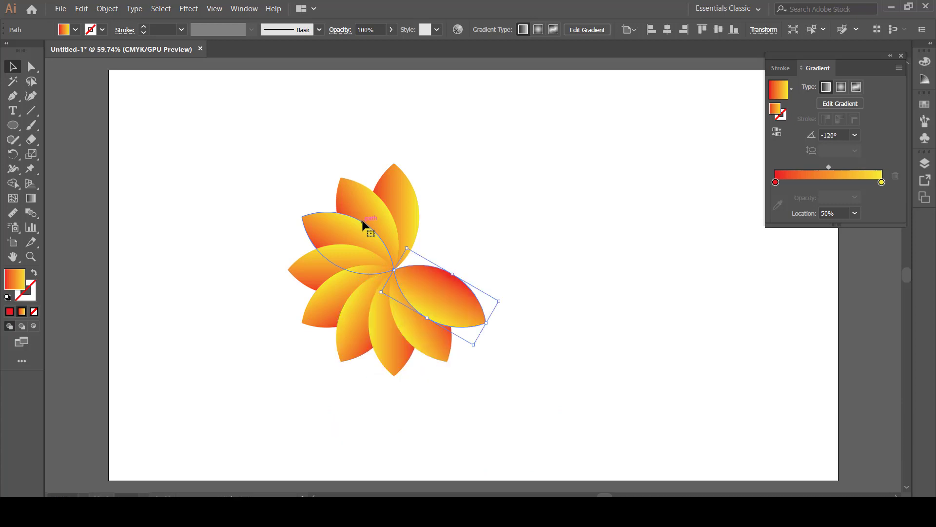
{"action": "key", "text": "ctrl+d"}
{"action": "key", "text": "ctrl+d"}
{"action": "key", "text": "ctrl+d"}
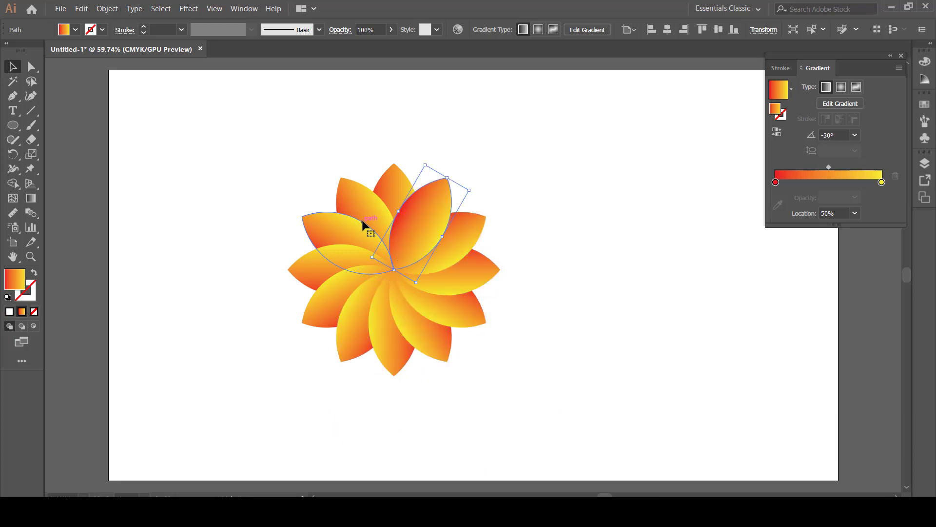
- Group all twelve petals into a single flower
{"action": "left_click", "coordinate": [318, 68]}
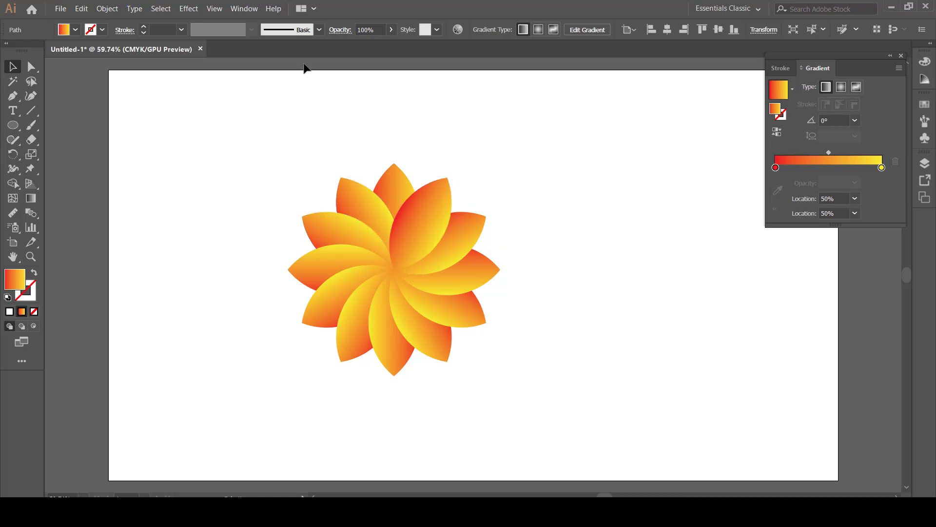
{"action": "left_click_drag", "start_coordinate": [275, 91], "coordinate": [502, 447]}
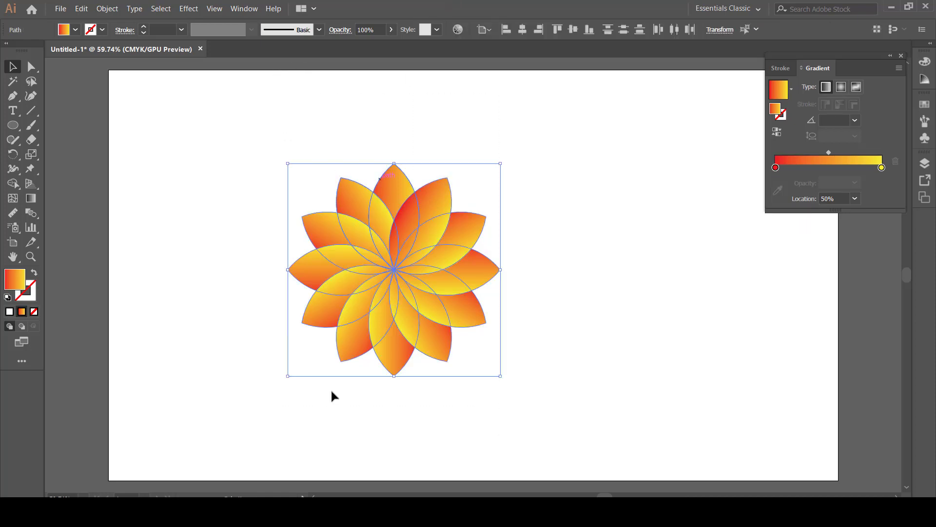
{"action": "right_click", "coordinate": [404, 271]}
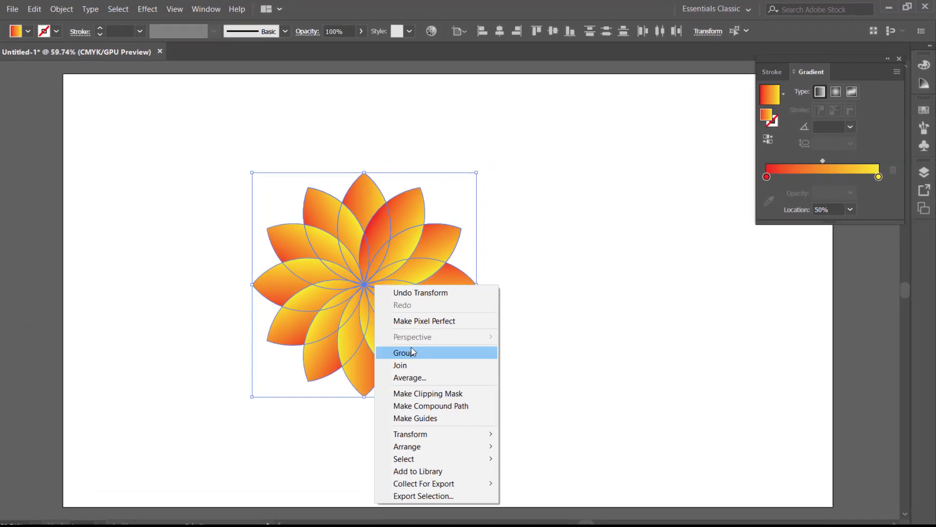
{"action": "left_click", "coordinate": [411, 351]}
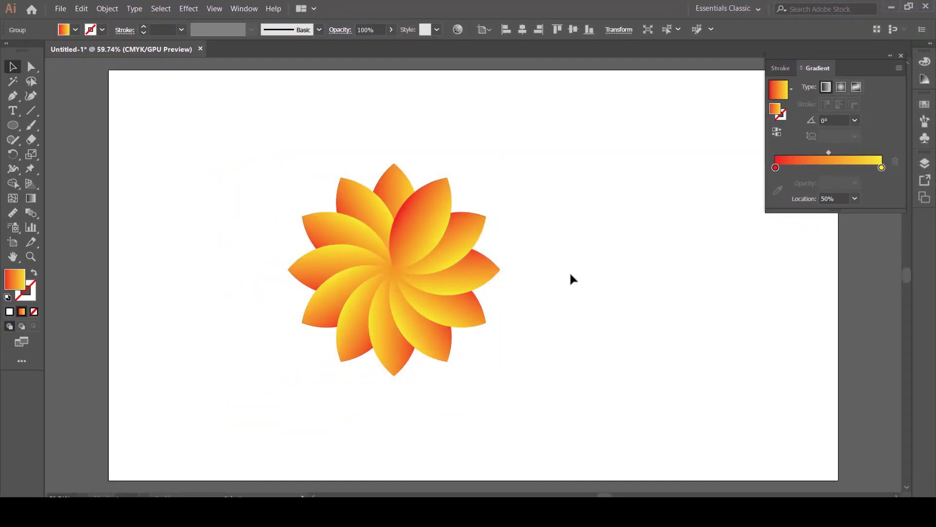
- Place a duplicate flower to the right and nudge it slightly up and left
{"action": "left_click", "coordinate": [573, 279]}
{"action": "left_click_drag", "start_coordinate": [399, 277], "coordinate": [653, 285]}
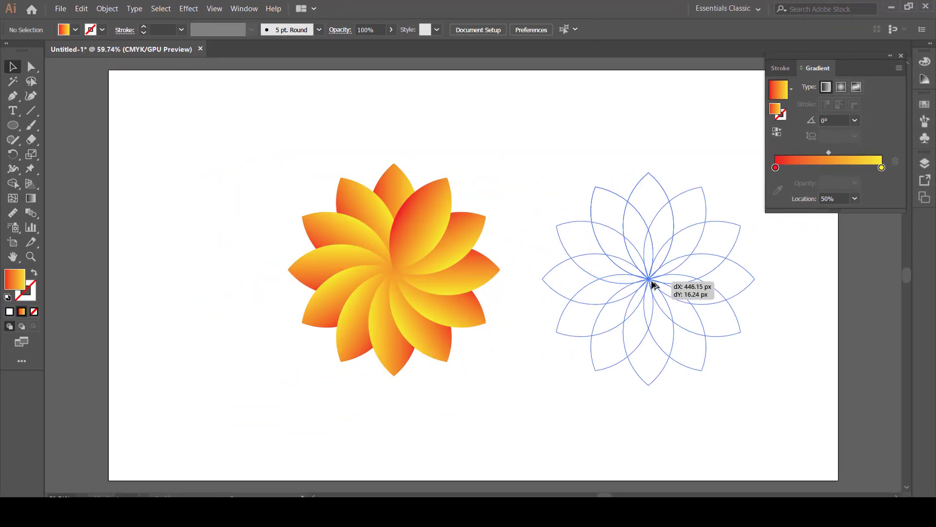
{"action": "left_click", "coordinate": [457, 162]}
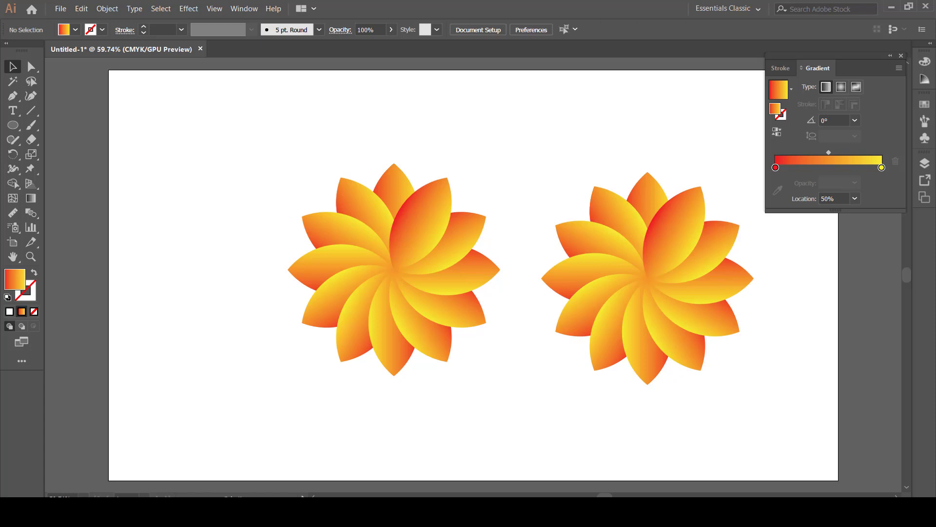
{"action": "left_click_drag", "start_coordinate": [664, 265], "coordinate": [656, 240]}
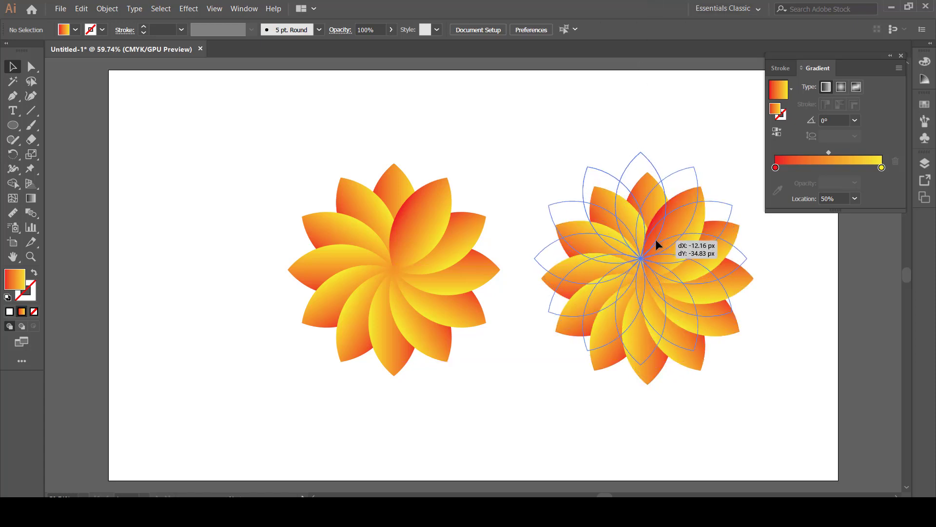
{"action": "left_click", "coordinate": [433, 139]}
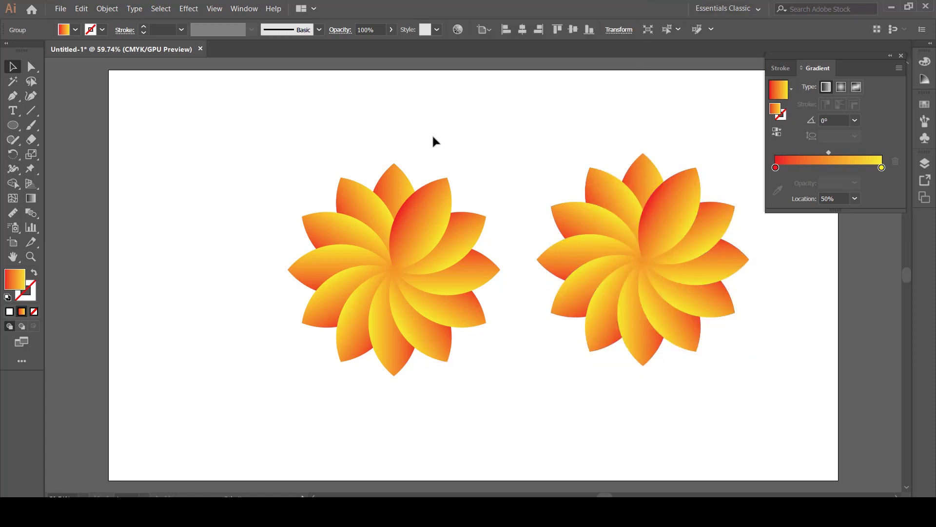
- Apply Free Distort to the left flower, dragging its corners into a pinched hourglass
{"action": "left_click_drag", "start_coordinate": [302, 136], "coordinate": [467, 340]}
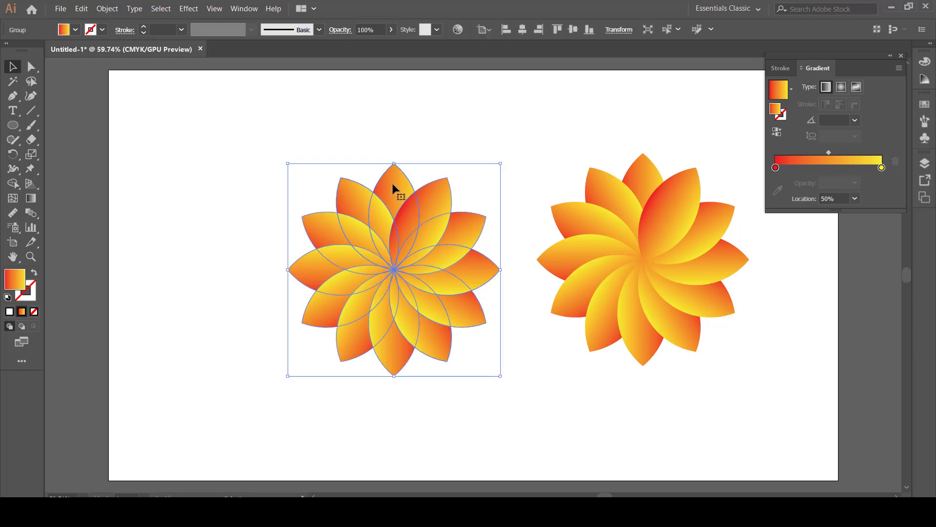
{"action": "left_click", "coordinate": [181, 9]}
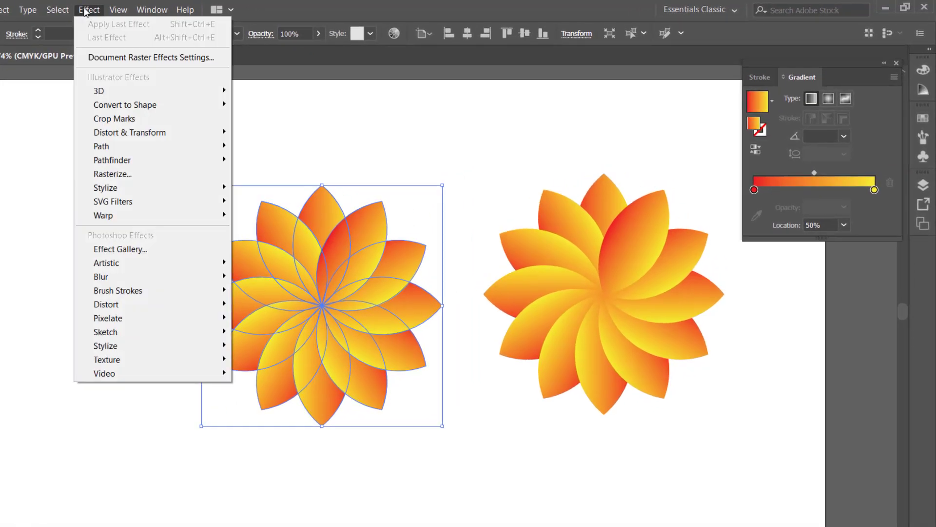
{"action": "mouse_move", "coordinate": [109, 136]}
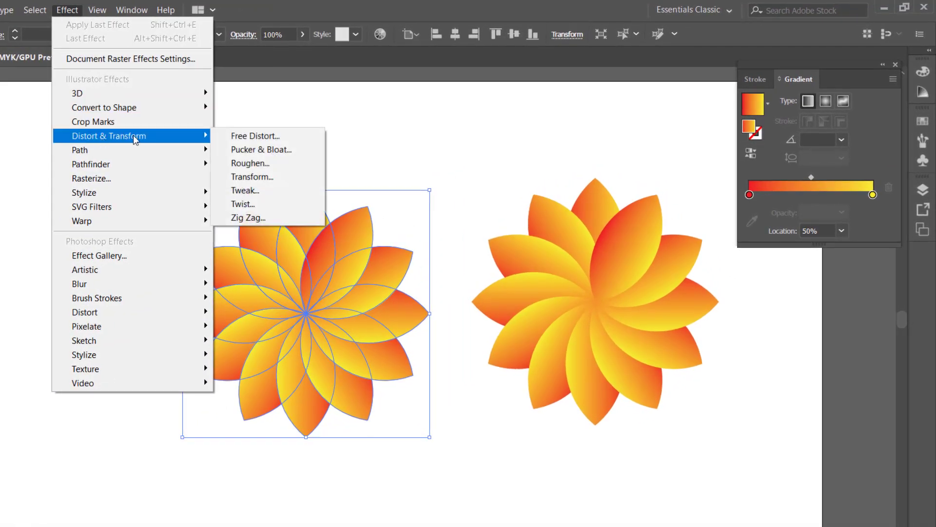
{"action": "left_click", "coordinate": [258, 136]}
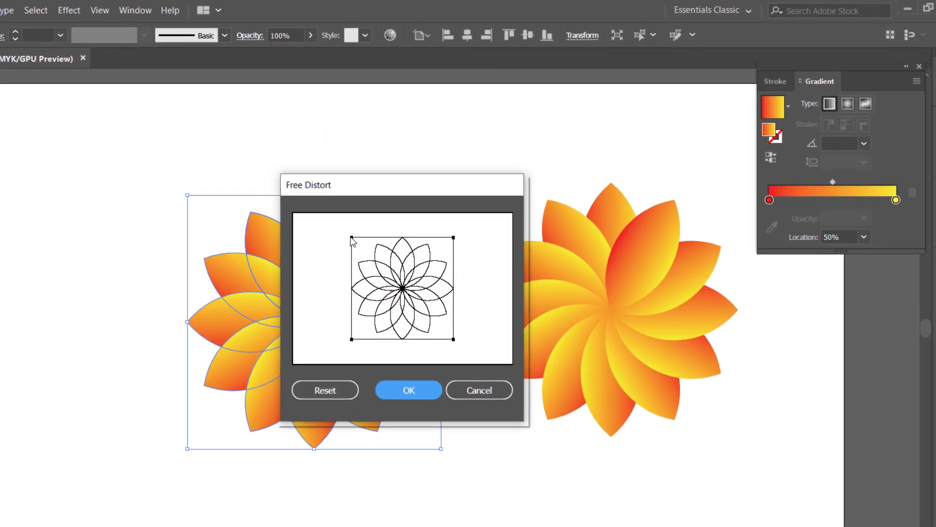
{"action": "left_click_drag", "start_coordinate": [343, 233], "coordinate": [397, 283]}
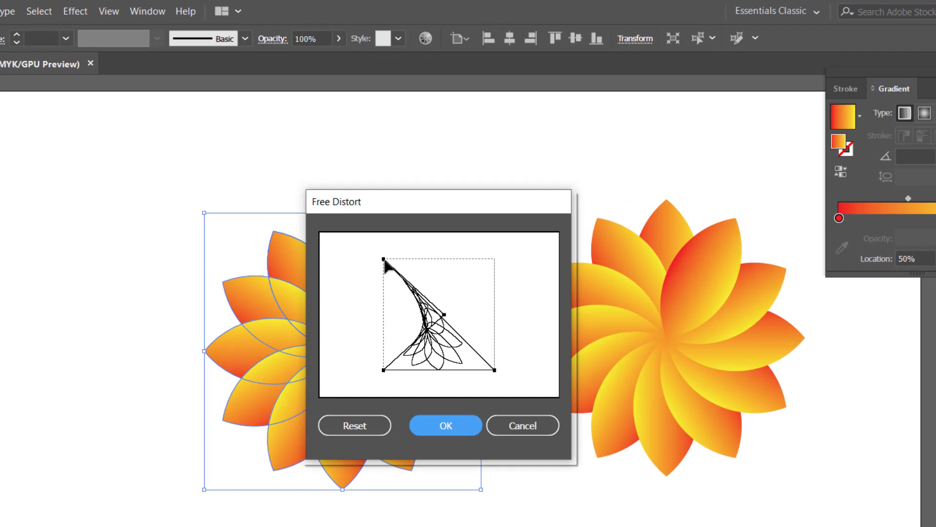
{"action": "left_click_drag", "start_coordinate": [494, 259], "coordinate": [383, 259]}
{"action": "left_click_drag", "start_coordinate": [445, 316], "coordinate": [496, 260]}
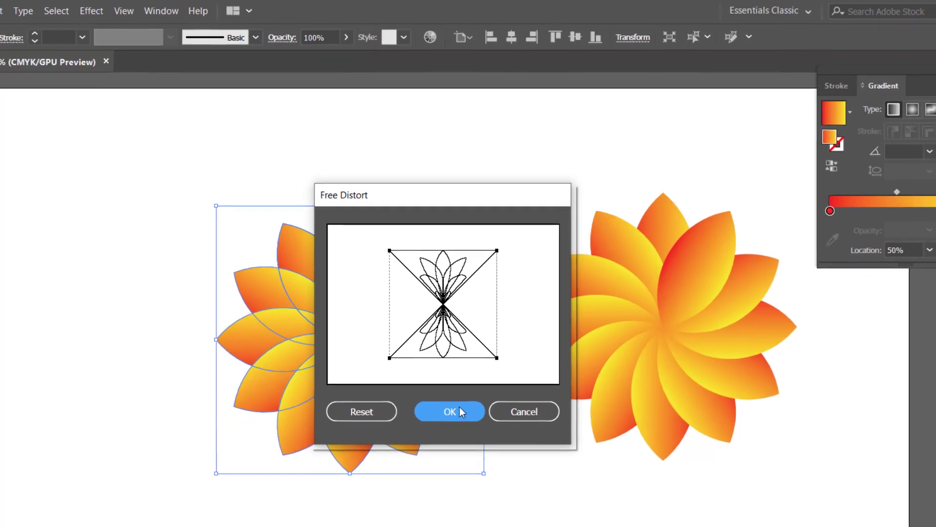
{"action": "left_click", "coordinate": [446, 425]}
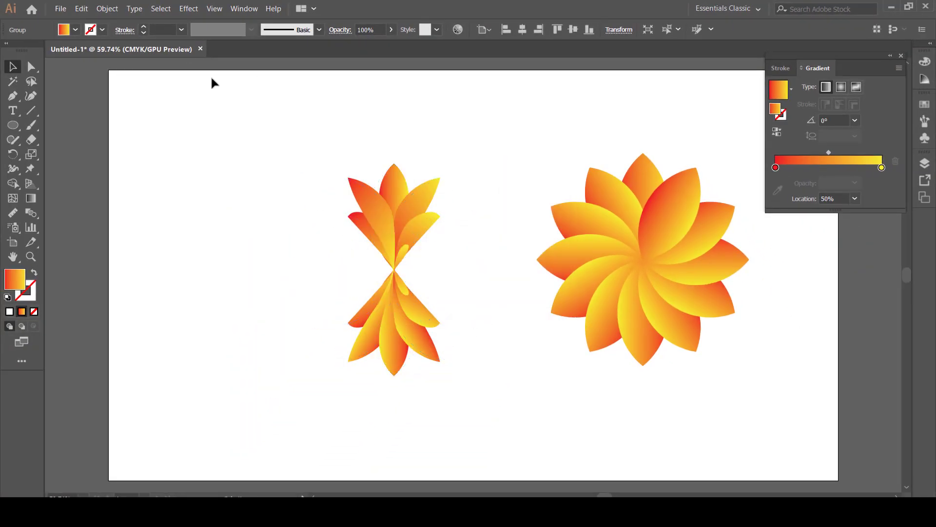
- Expand the left flower's Free Distort appearance into real petal paths
{"action": "left_click_drag", "start_coordinate": [212, 78], "coordinate": [502, 377]}
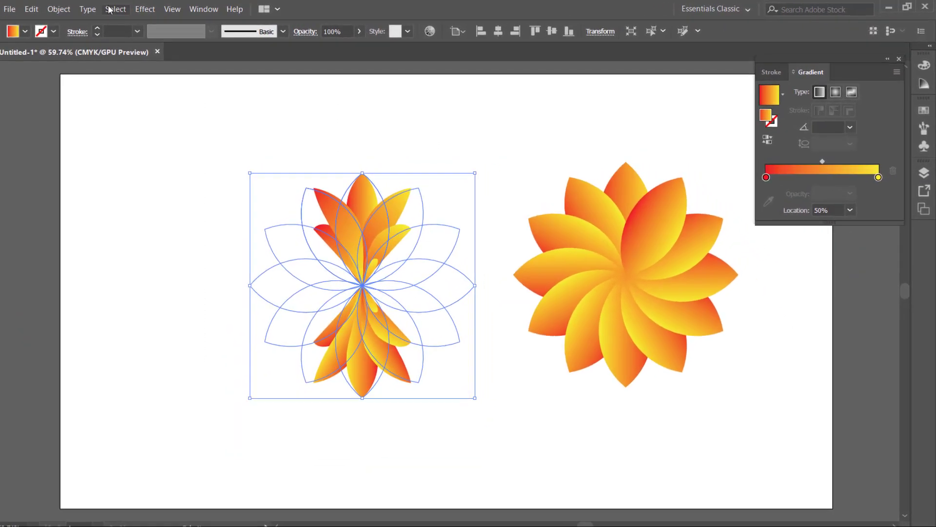
{"action": "left_click", "coordinate": [104, 9]}
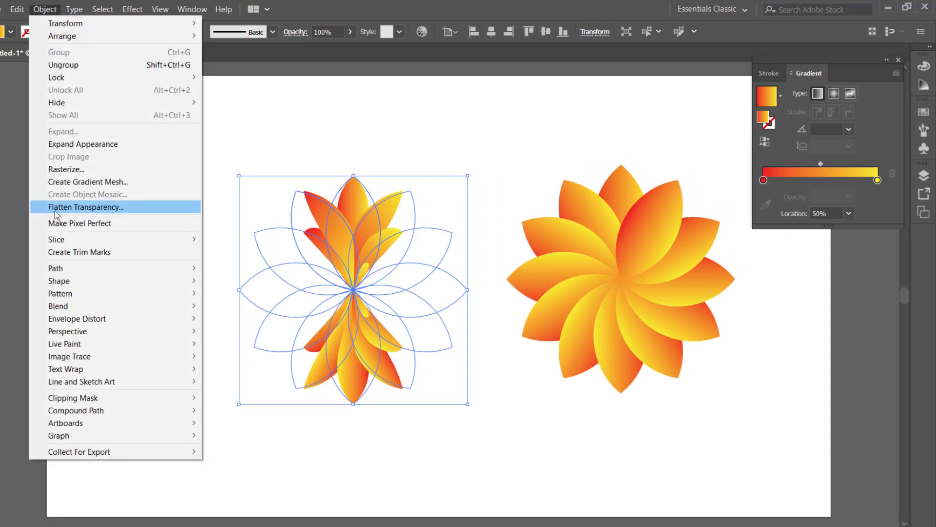
{"action": "left_click", "coordinate": [92, 144]}
{"action": "left_click", "coordinate": [238, 124]}
- Select and copy the expanded left flower
{"action": "left_click_drag", "start_coordinate": [254, 97], "coordinate": [480, 451]}
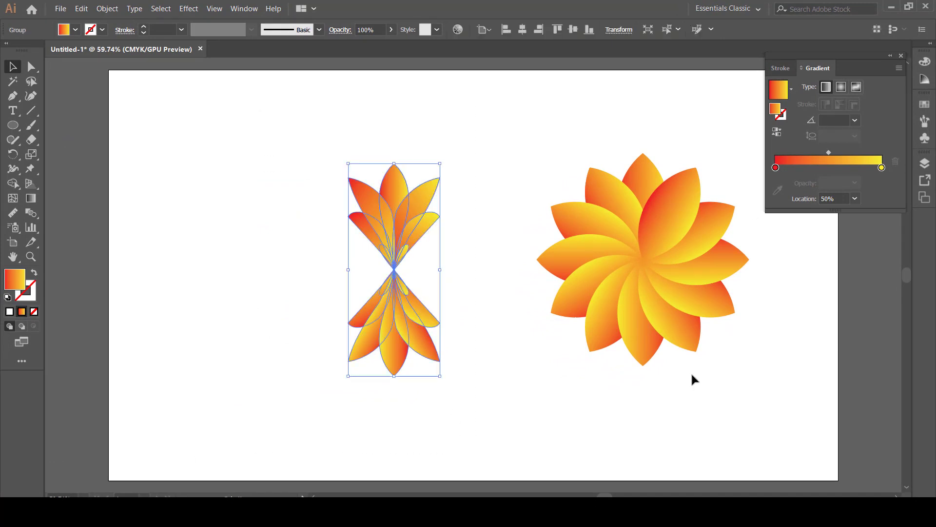
{"action": "left_click", "coordinate": [82, 9]}
{"action": "left_click", "coordinate": [105, 63]}
{"action": "left_click", "coordinate": [80, 9]}
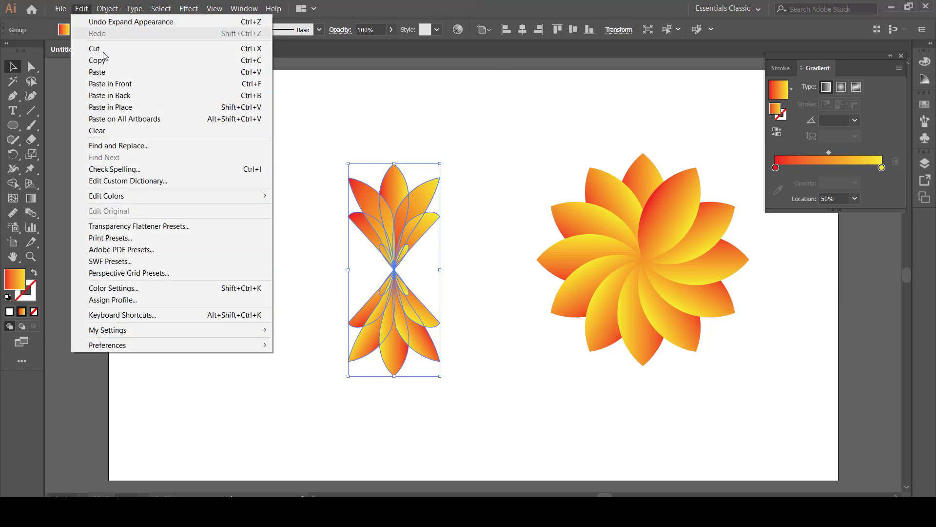
- Rotate the pasted copy 90° so it lies sideways across the original flower
{"action": "left_click", "coordinate": [107, 86]}
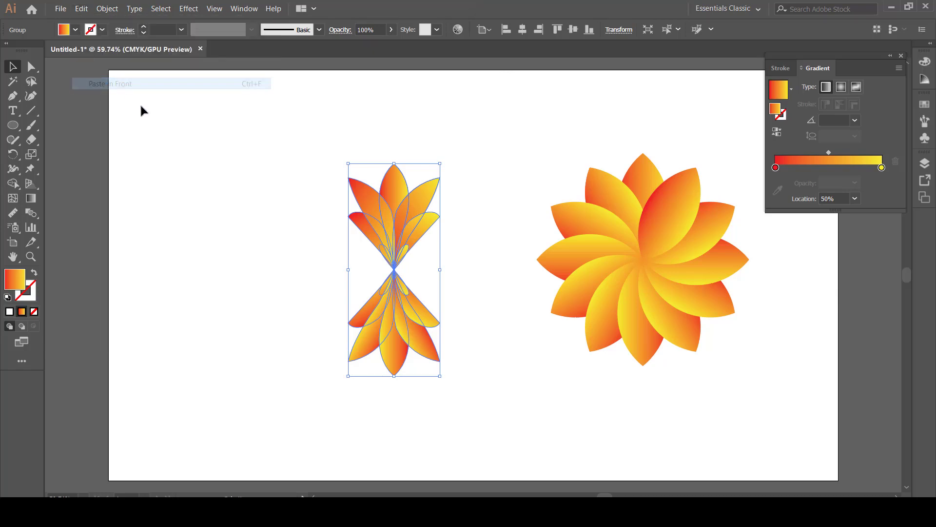
{"action": "left_click_drag", "start_coordinate": [444, 159], "coordinate": [501, 316]}
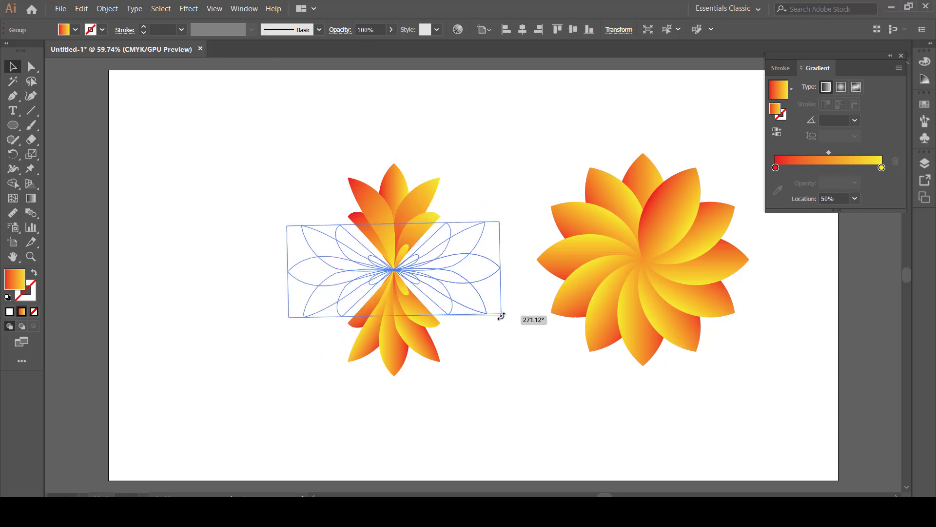
{"action": "left_click_drag", "start_coordinate": [501, 317], "coordinate": [501, 318]}
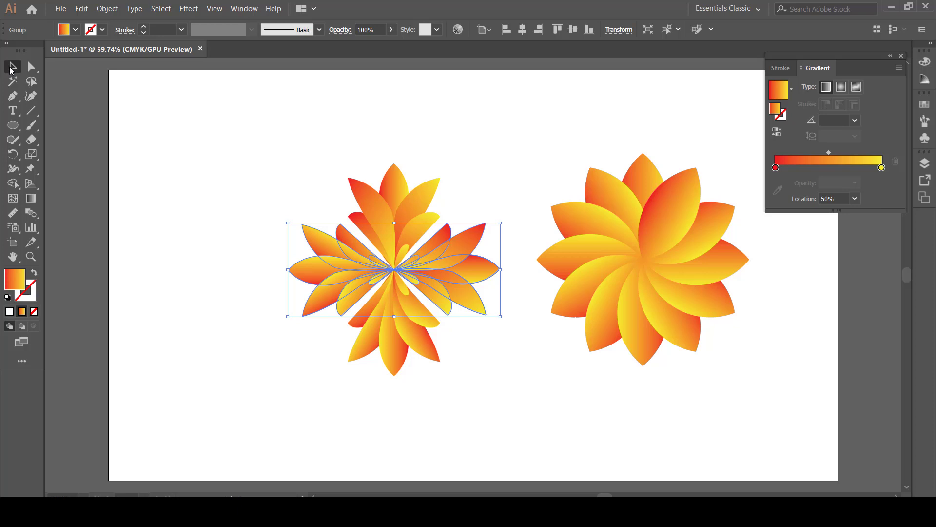
- Marquee-select all pieces of the left flower and group them
{"action": "left_click", "coordinate": [10, 70]}
{"action": "left_click", "coordinate": [225, 133]}
{"action": "left_click_drag", "start_coordinate": [216, 107], "coordinate": [492, 446]}
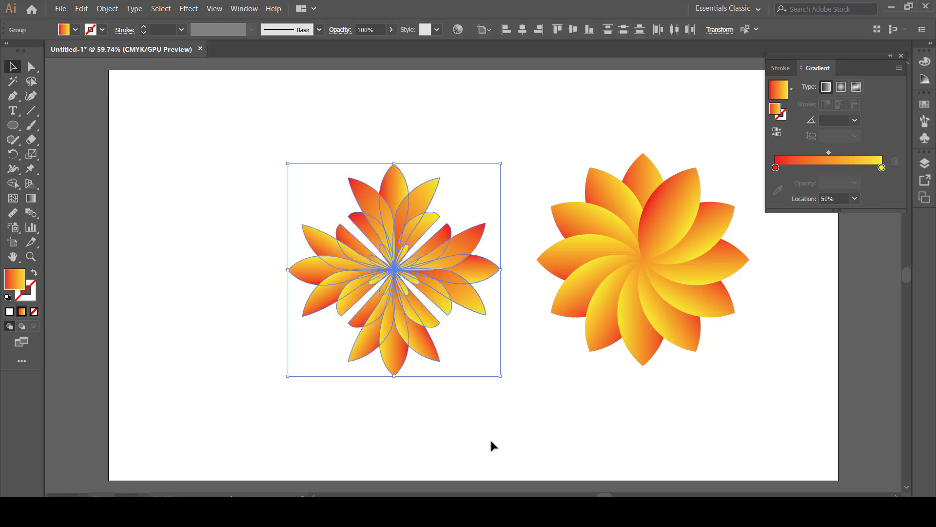
{"action": "left_click", "coordinate": [453, 113]}
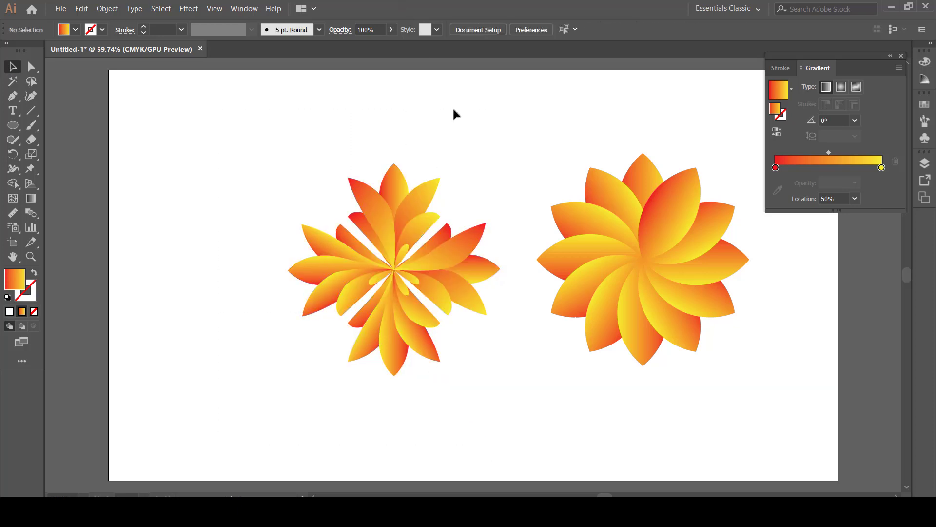
{"action": "left_click_drag", "start_coordinate": [327, 125], "coordinate": [507, 330]}
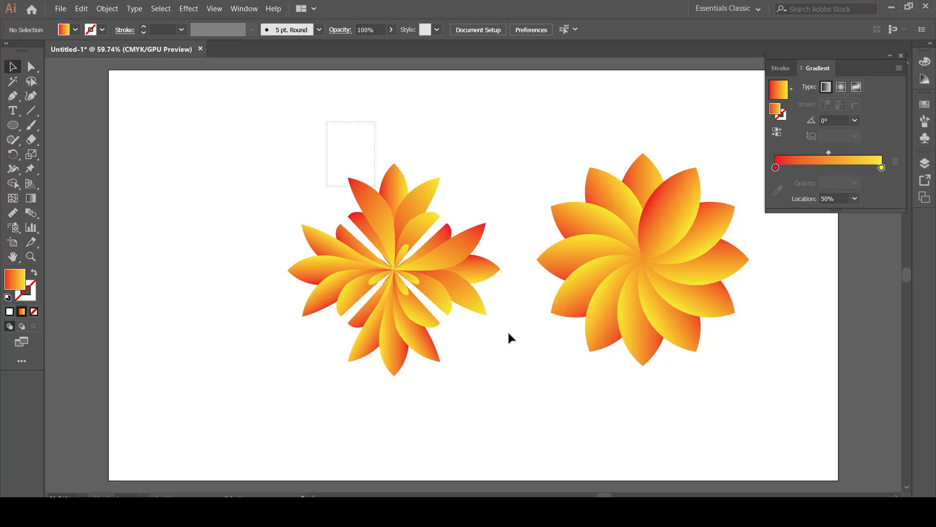
{"action": "right_click", "coordinate": [453, 280]}
{"action": "left_click", "coordinate": [486, 343]}
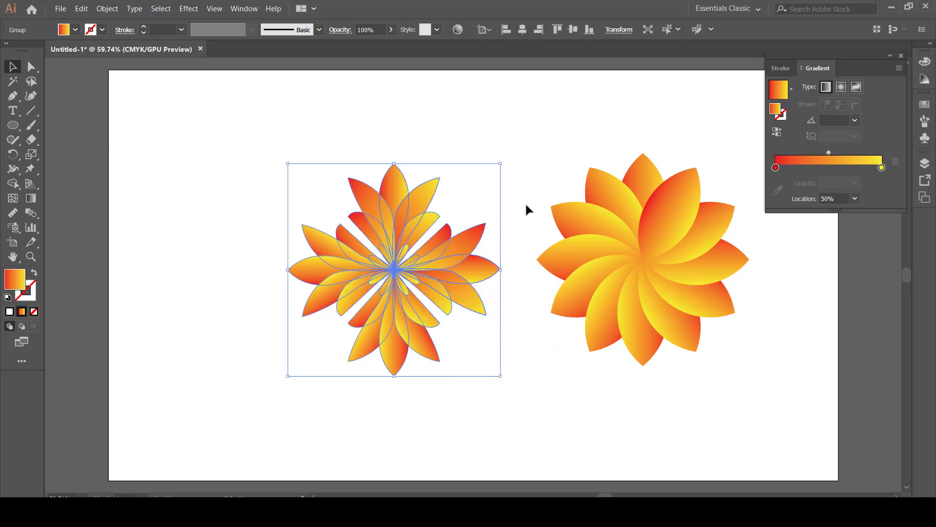
- Nudge the grouped four-petal flower slightly upward
{"action": "left_click", "coordinate": [520, 149]}
{"action": "left_click_drag", "start_coordinate": [435, 268], "coordinate": [434, 254]}
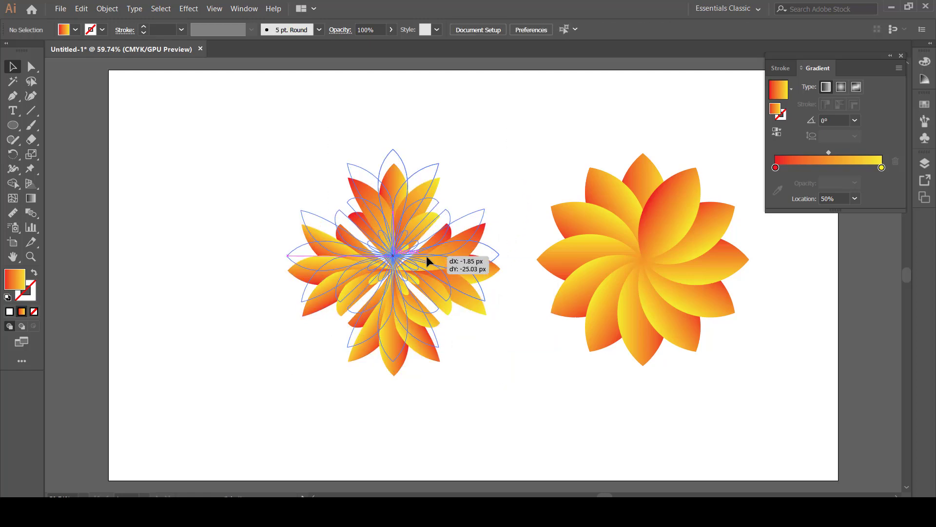
{"action": "left_click", "coordinate": [540, 338]}
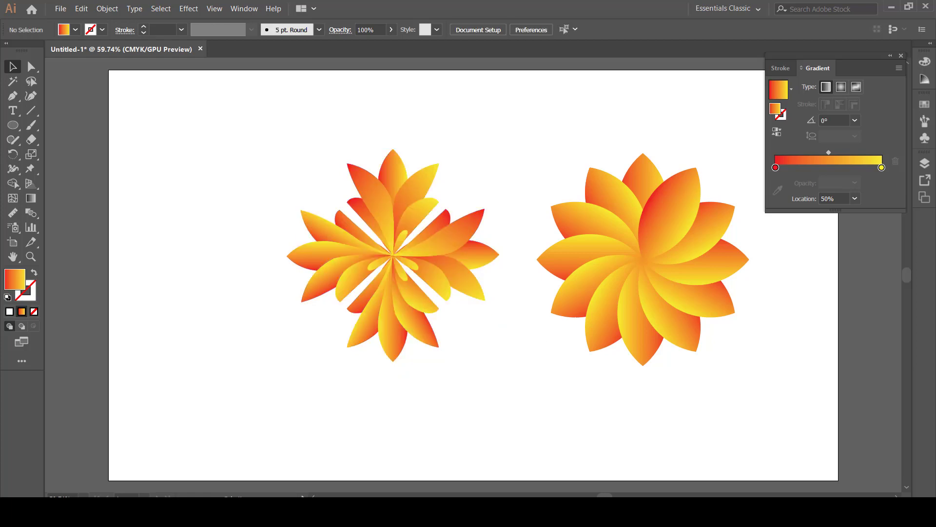